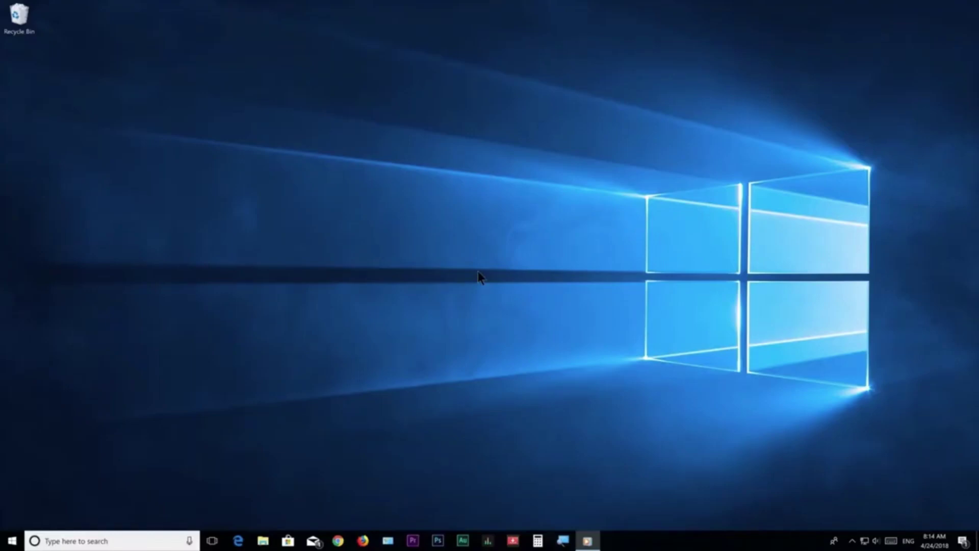
Launch Defragment and Optimize Drives from Start search and start optimizing the C: drive.
left_click(14, 541)
type("Defragment and opt")
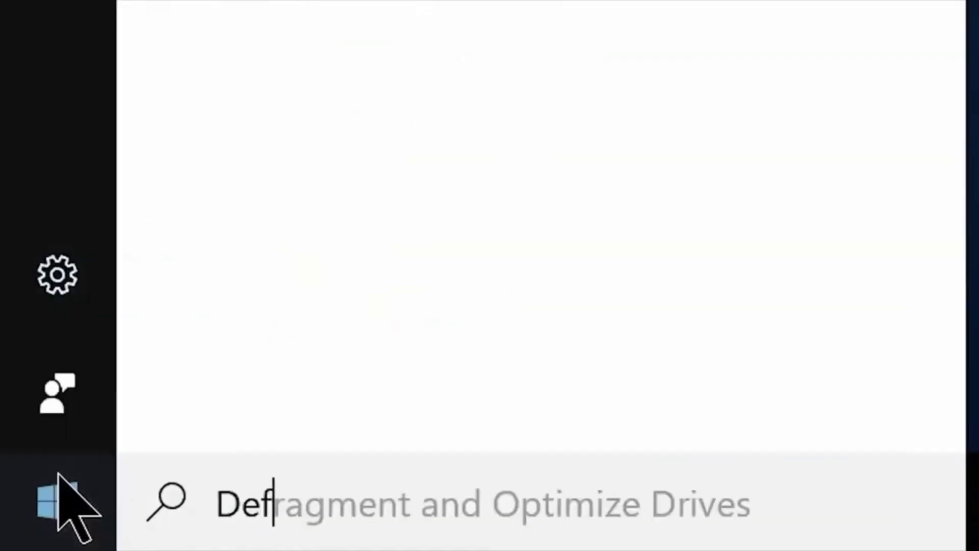
type("imize d")
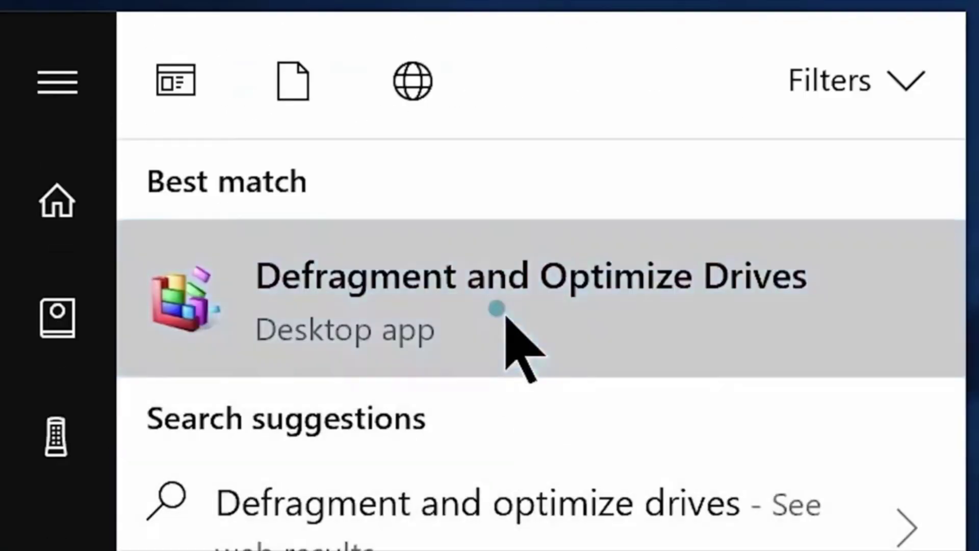
left_click(505, 321)
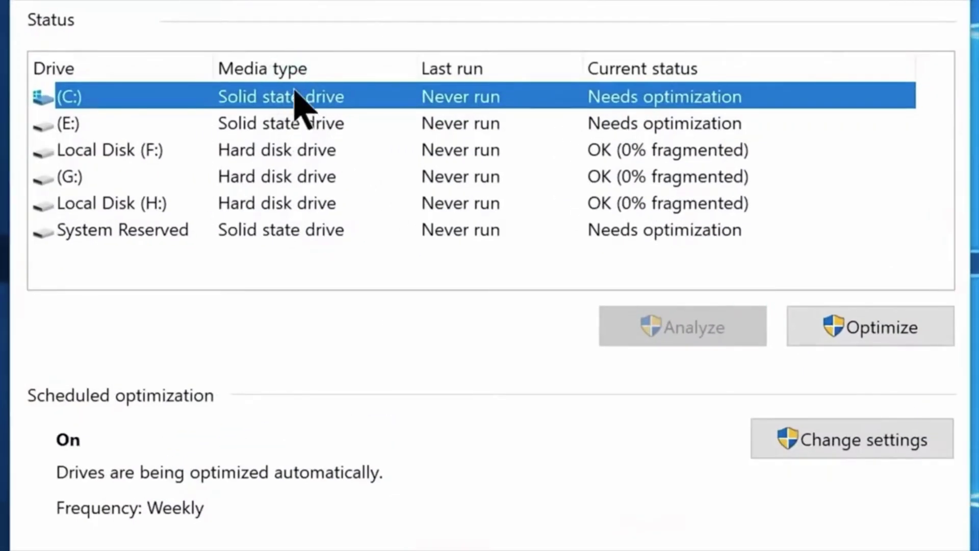
left_click(871, 336)
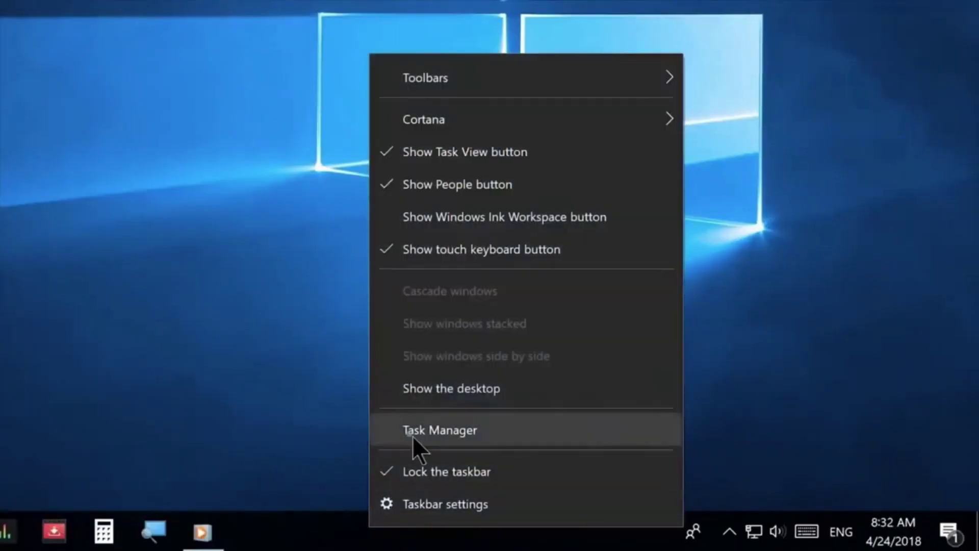
Open Task Manager from the taskbar and show its Startup programs list.
left_click(412, 434)
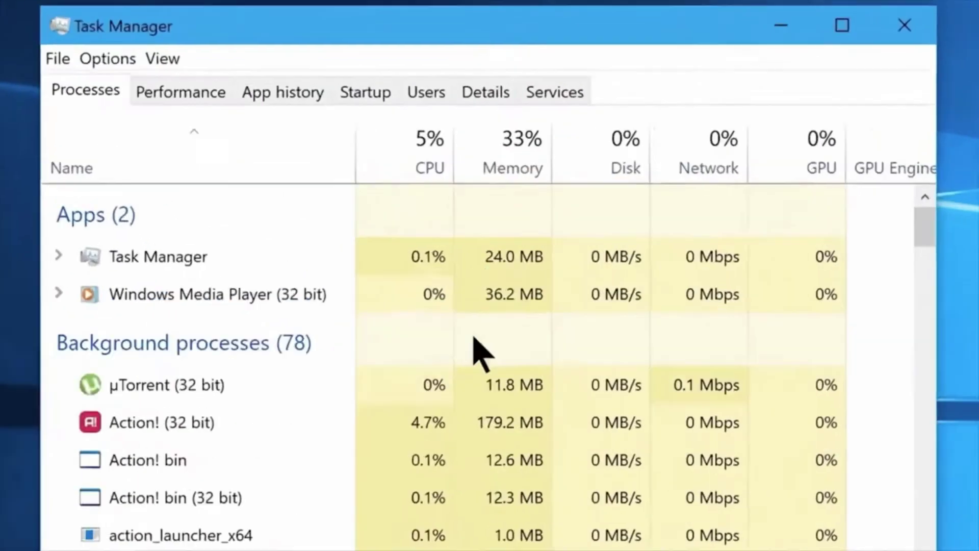
left_click(365, 92)
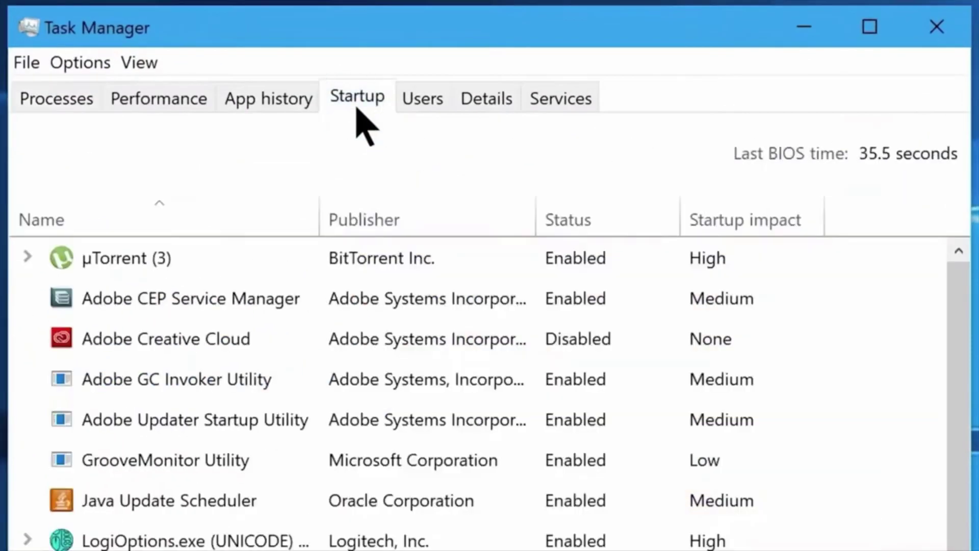
mouse_move(925, 326)
left_mouse_down()
mouse_move(925, 349)
mouse_move(925, 327)
left_mouse_up()
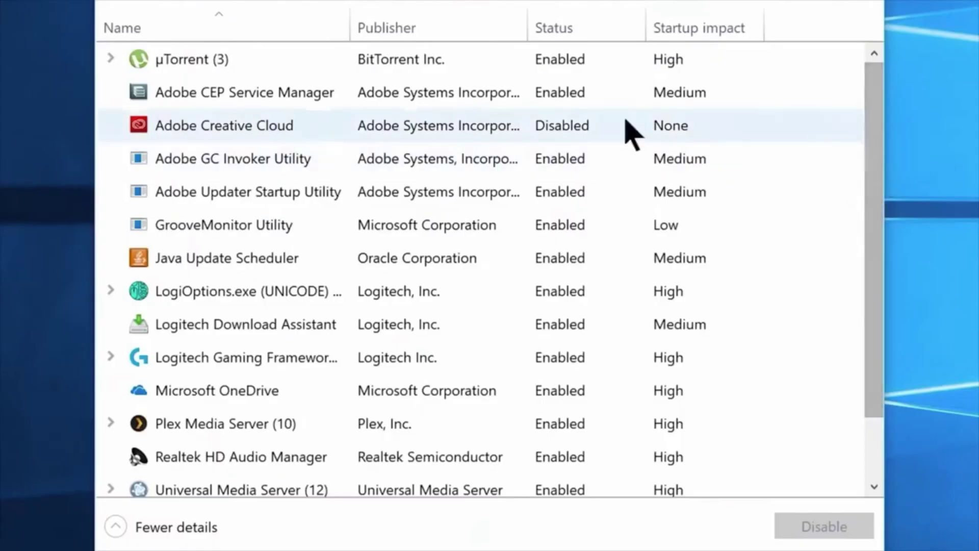
Disable µTorrent, Adobe CEP, Adobe GC Invoker, Adobe Updater, GrooveMonitor and Java Update Scheduler at startup.
left_click(257, 61)
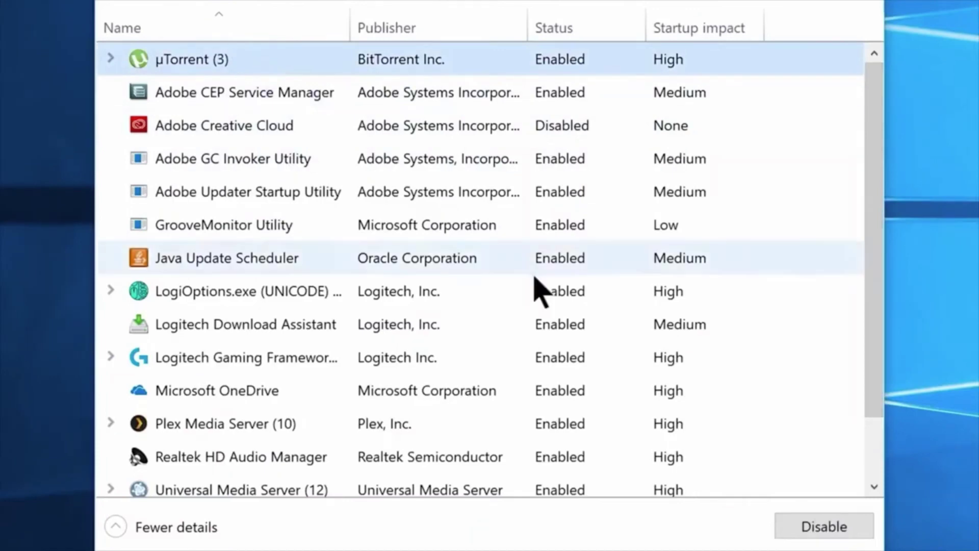
left_click(808, 533)
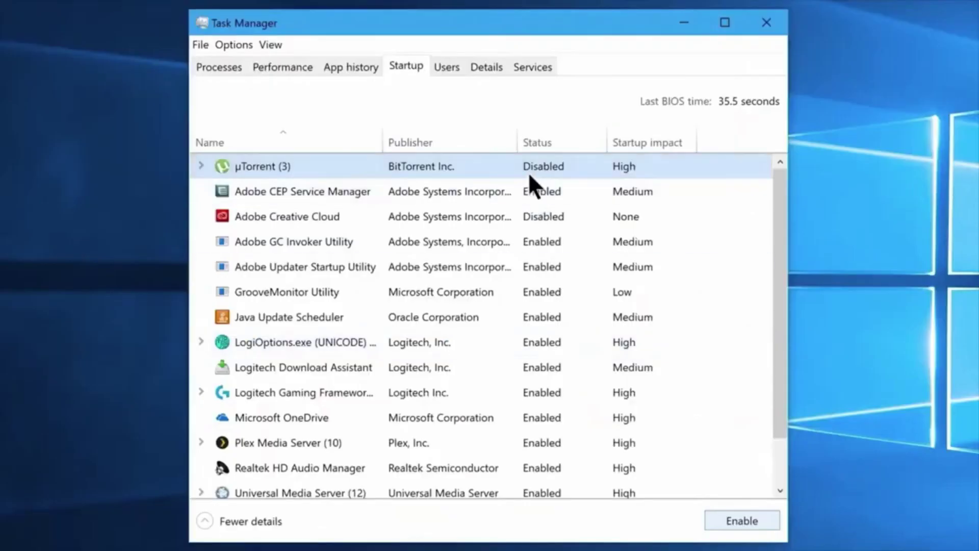
left_click(530, 190)
left_click(742, 521)
left_click(457, 240)
left_click(742, 521)
left_click(438, 266)
left_click(742, 521)
left_click(460, 291)
left_click(742, 521)
left_click(459, 317)
left_click(742, 521)
Disable the Logitech entries, OneDrive, Plex, Universal Media Server and Utweb at startup, then close Task Manager.
left_click(742, 521)
left_click(541, 367)
left_click(742, 521)
left_click(540, 392)
left_click(742, 521)
left_click(541, 417)
left_click(743, 521)
left_click(541, 443)
left_click(708, 515)
left_click(663, 492)
left_click(742, 521)
left_click(663, 492)
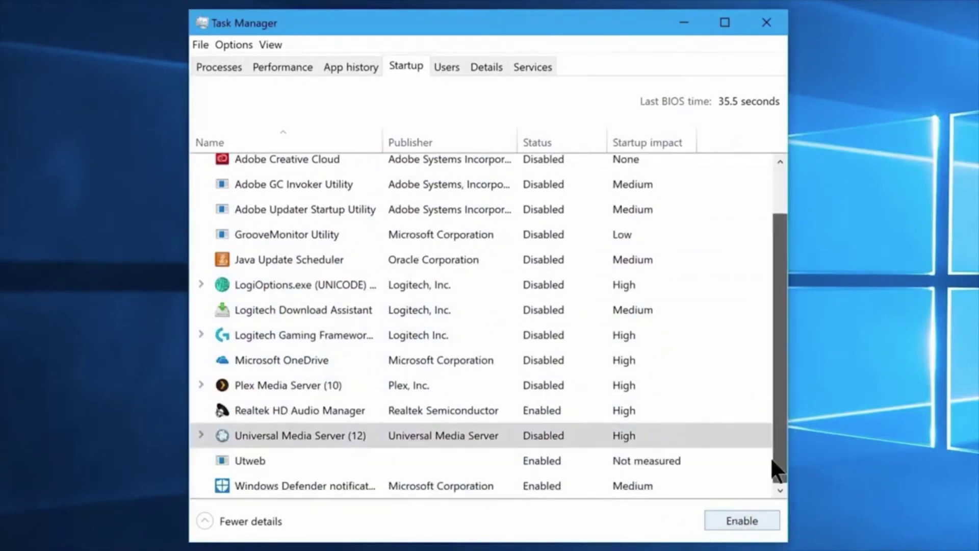
left_click(714, 516)
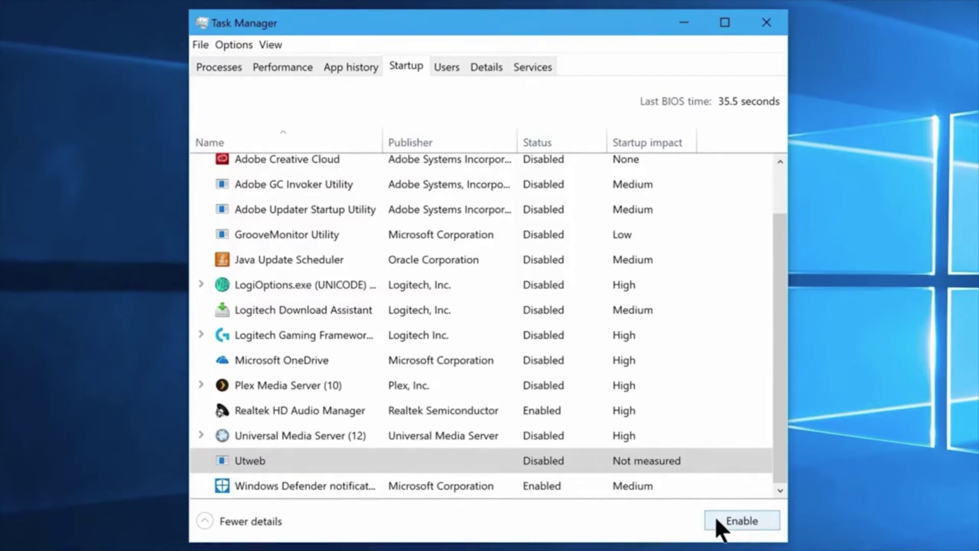
left_click(754, 23)
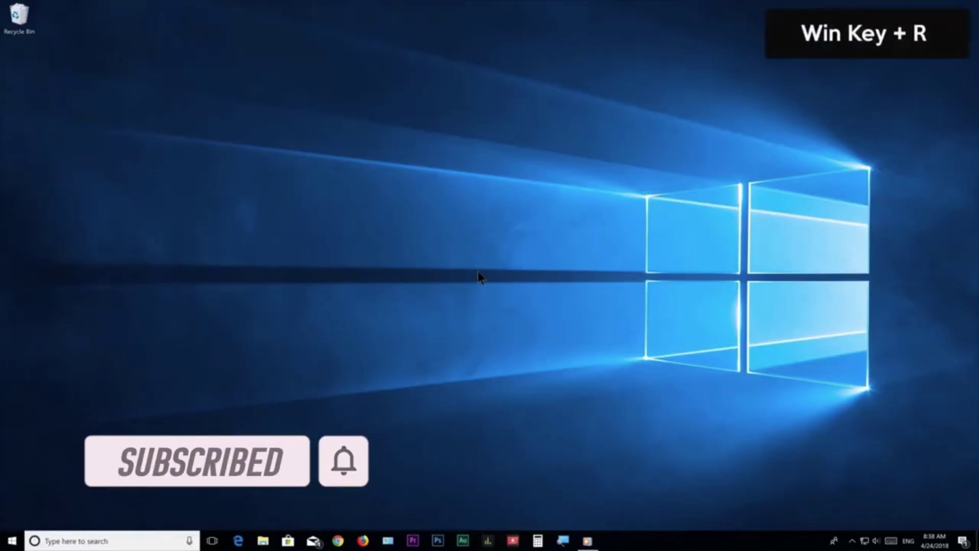
Open the C:\Windows\Temp folder by running 'temp' and granting folder access.
key("super+r")
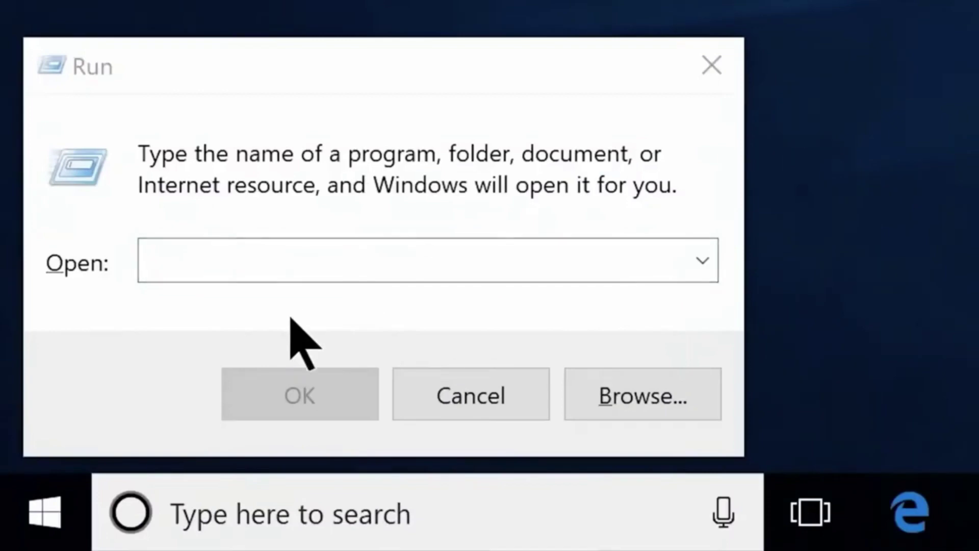
left_click(74, 475)
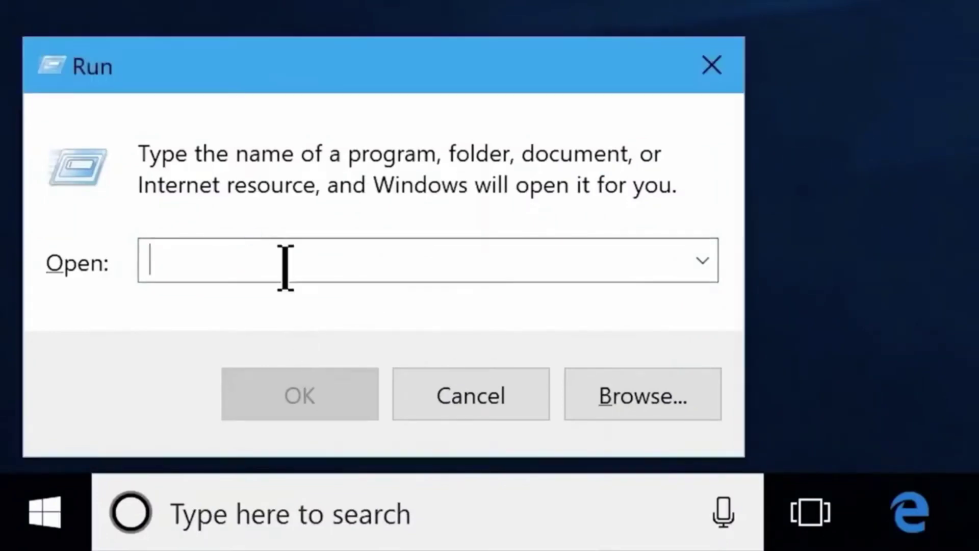
type("temp")
left_click(293, 403)
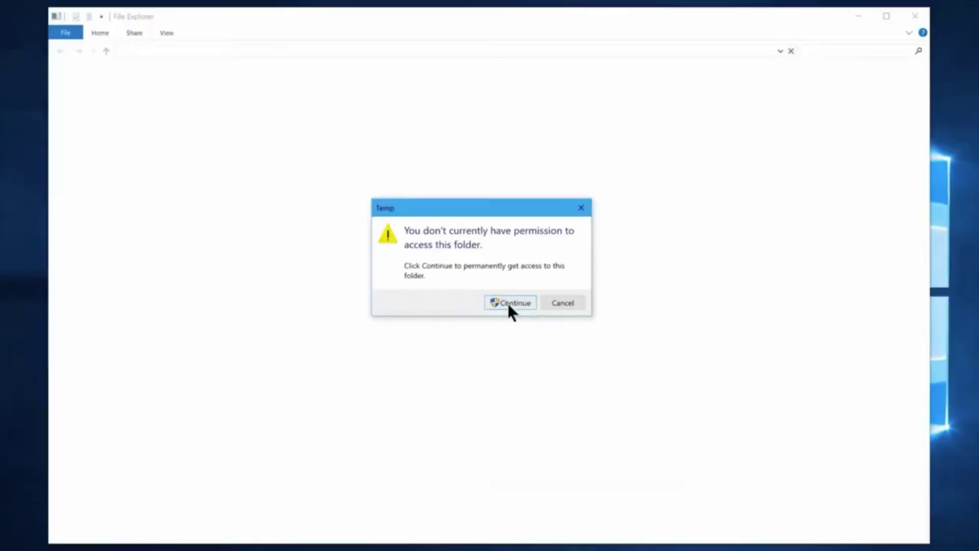
left_click(506, 303)
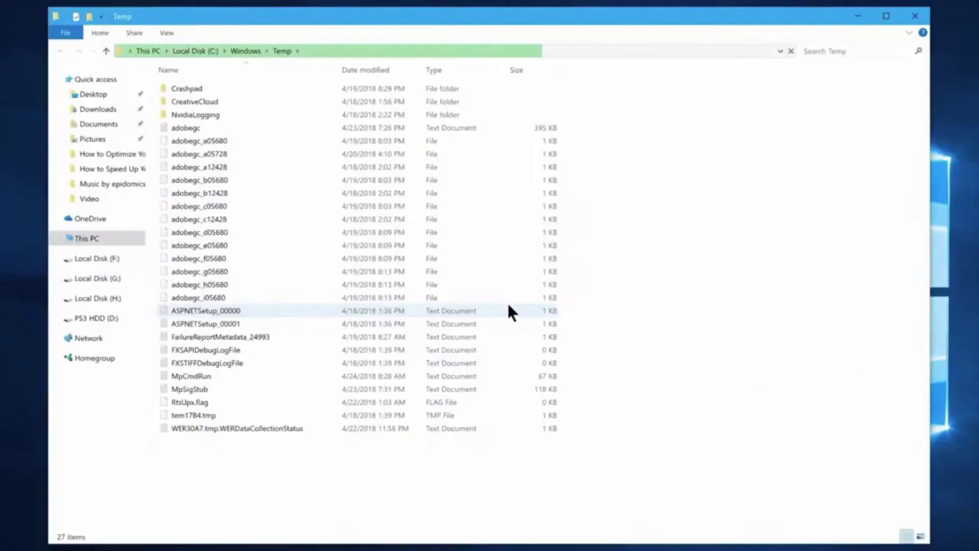
Permanently delete everything in Windows Temp, skipping in-use files, then reopen Run with %temp%.
key("ctrl+a")
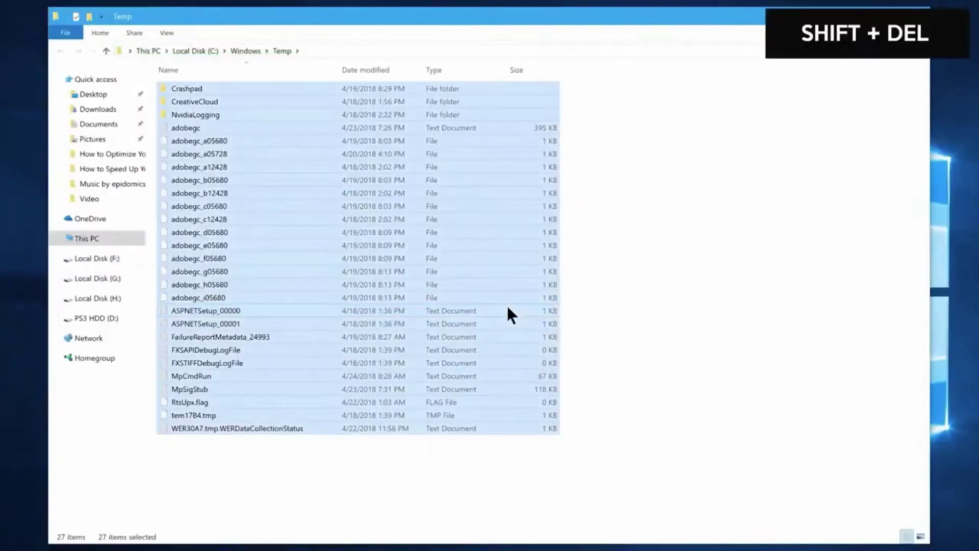
key("shift+Delete")
left_click(529, 295)
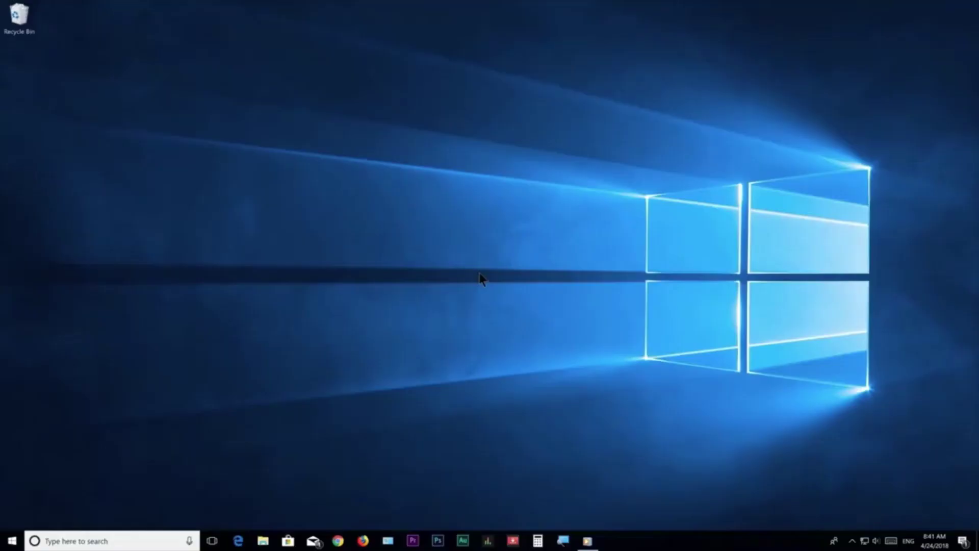
key("super+r")
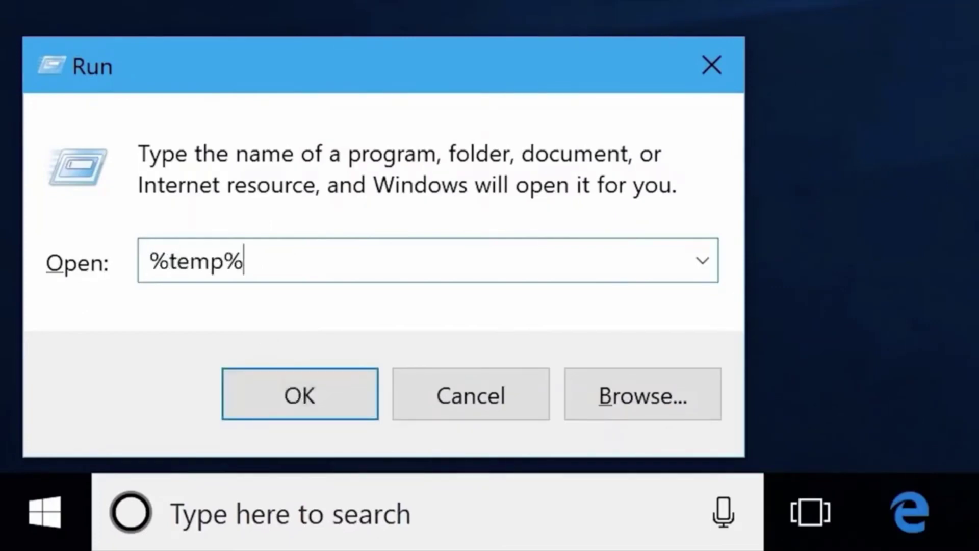
Run %temp% and permanently delete its 226 files, leaving 6 items, then close the folder.
left_click(286, 380)
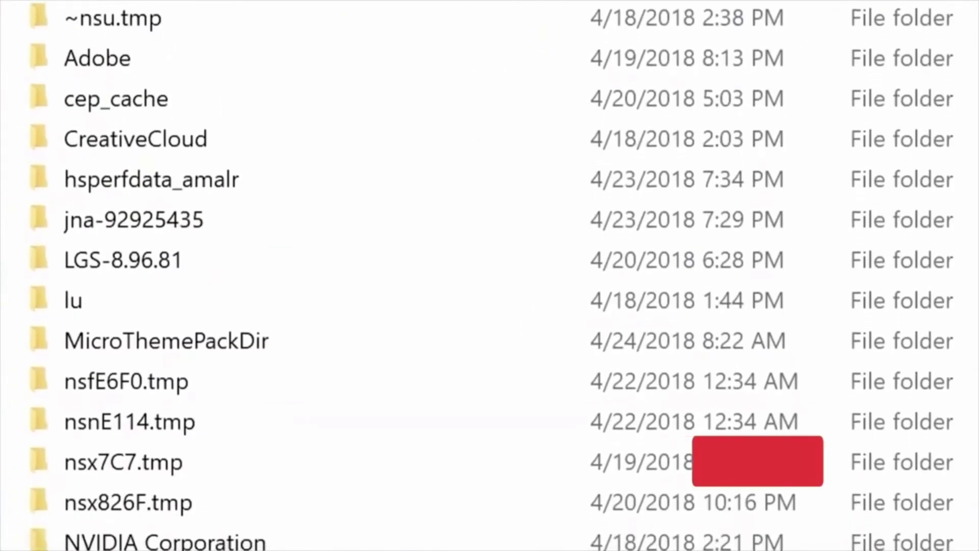
left_click(462, 267)
key("ctrl+a")
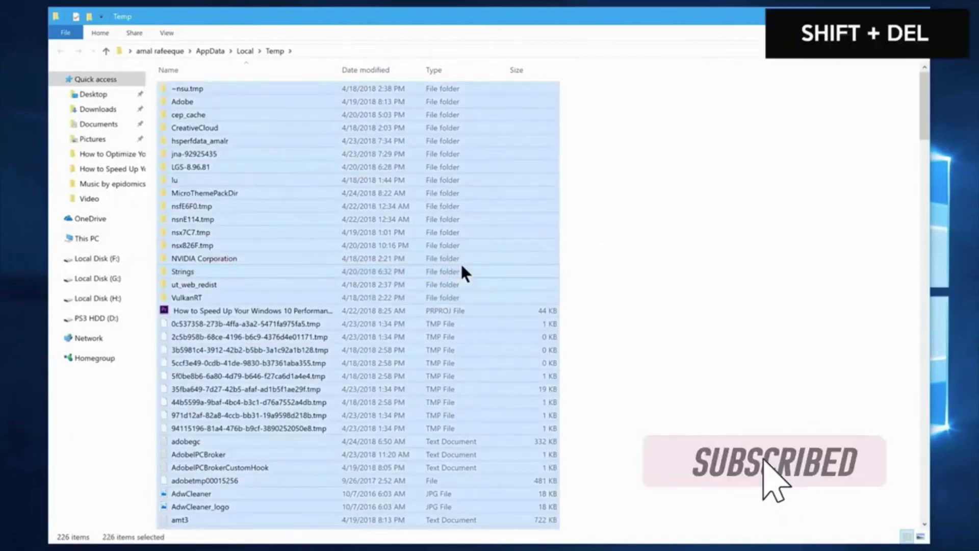
key("shift+Delete")
left_click(519, 294)
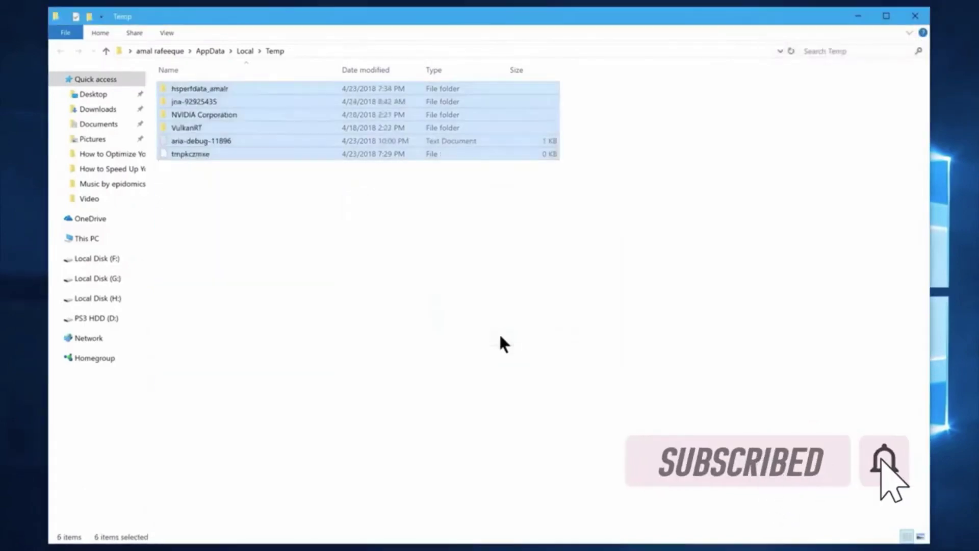
left_click(920, 17)
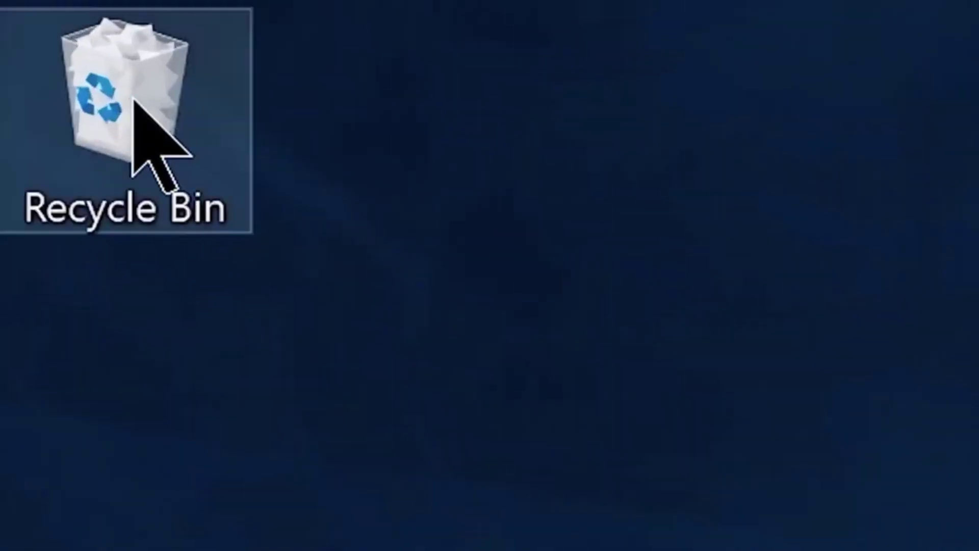
Open the Recycle Bin and permanently delete all 84 items in it.
double_click(21, 14)
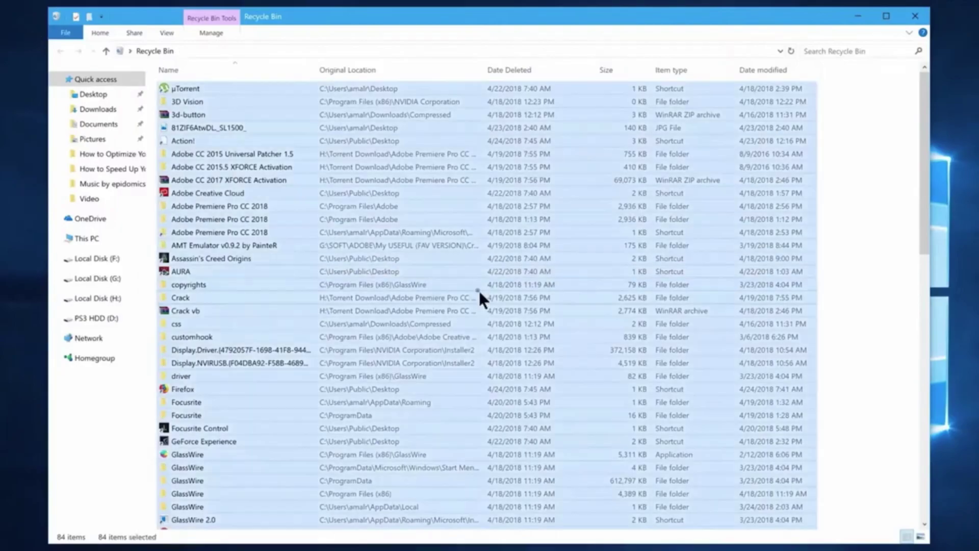
right_click(479, 292)
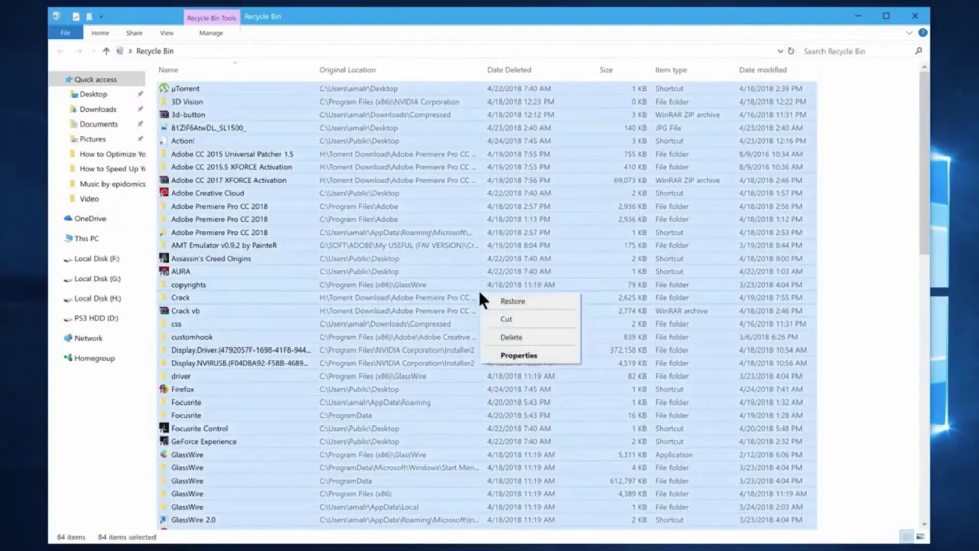
left_click(380, 315)
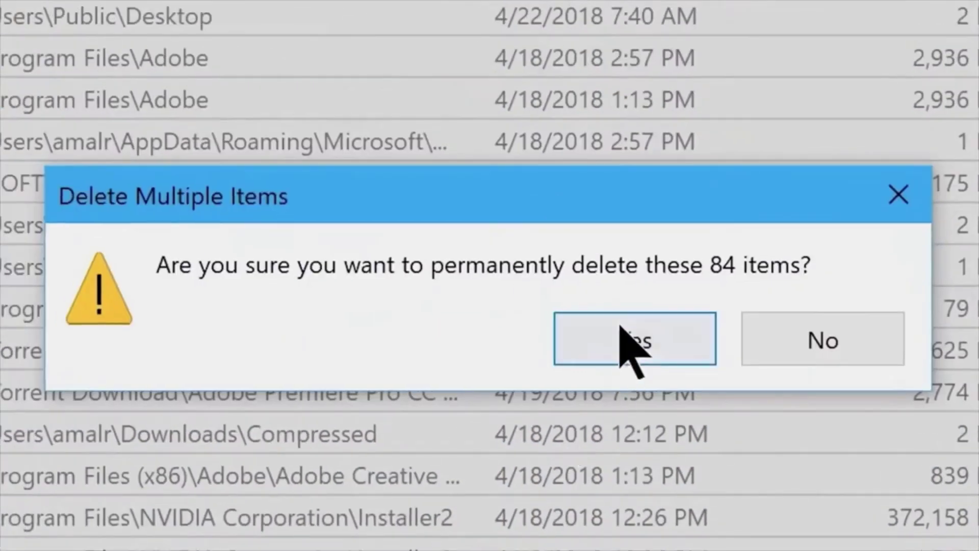
left_click(623, 336)
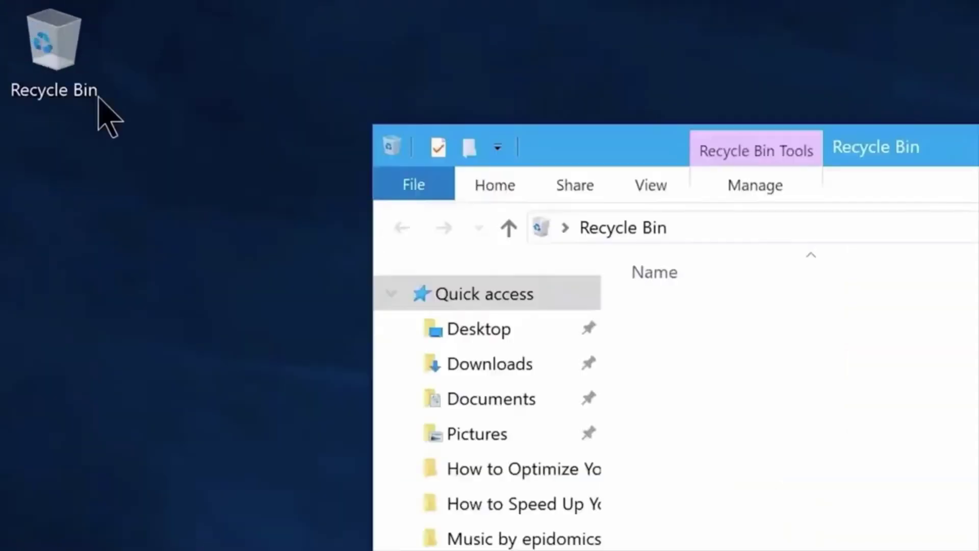
Review the Recycle Bin maximum size for Local Disk (C:), left at 10939 MB, then close Properties.
right_click(23, 28)
left_click(48, 101)
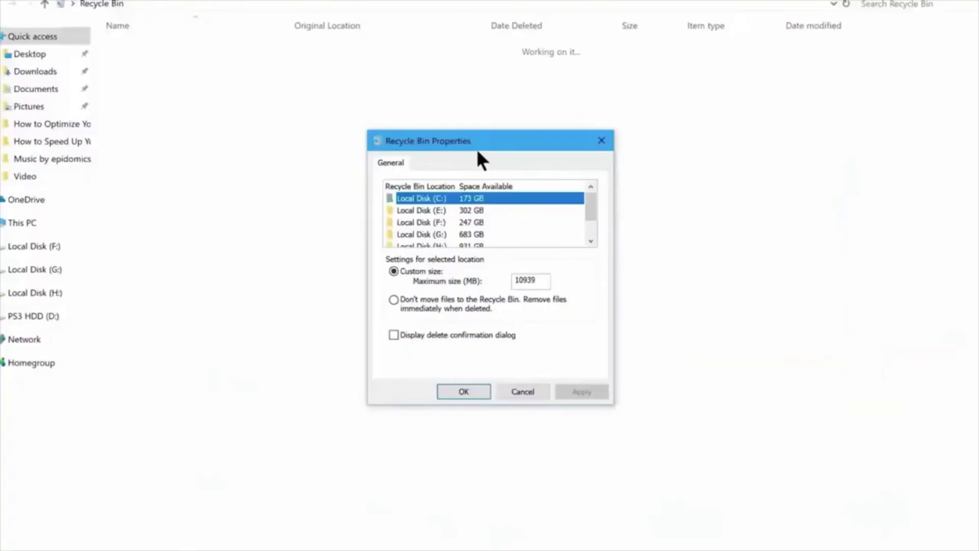
double_click(592, 299)
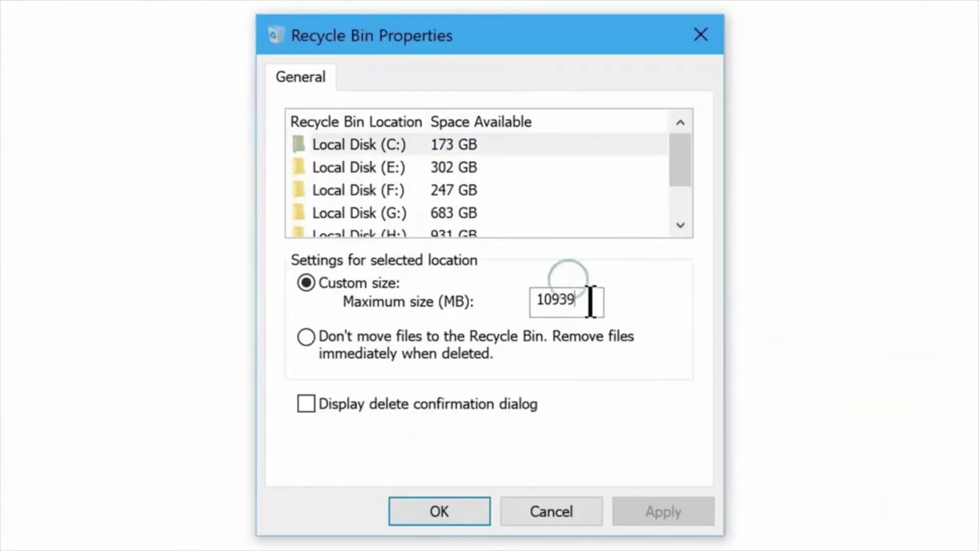
left_click(386, 144)
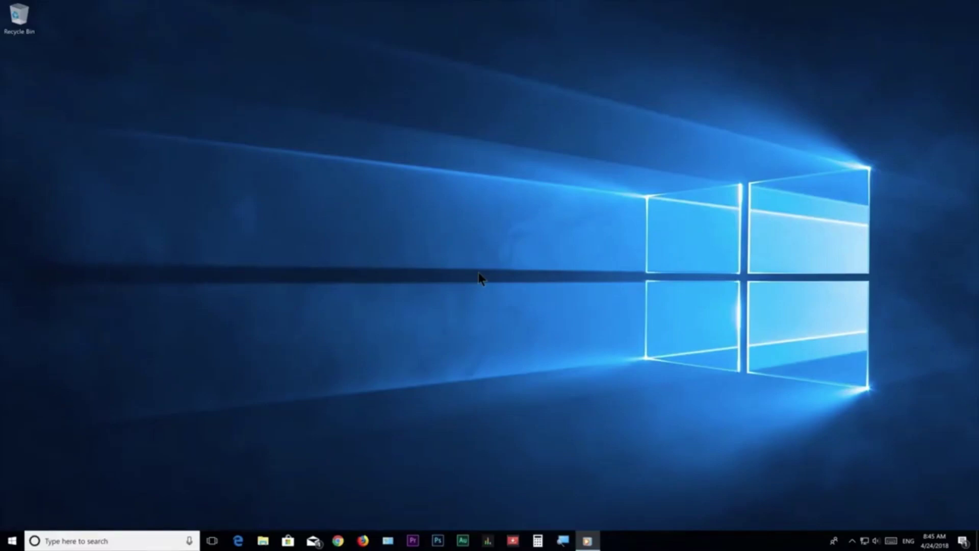
Open This PC and start Disk Cleanup from Local Disk (C:) properties.
left_click(11, 541)
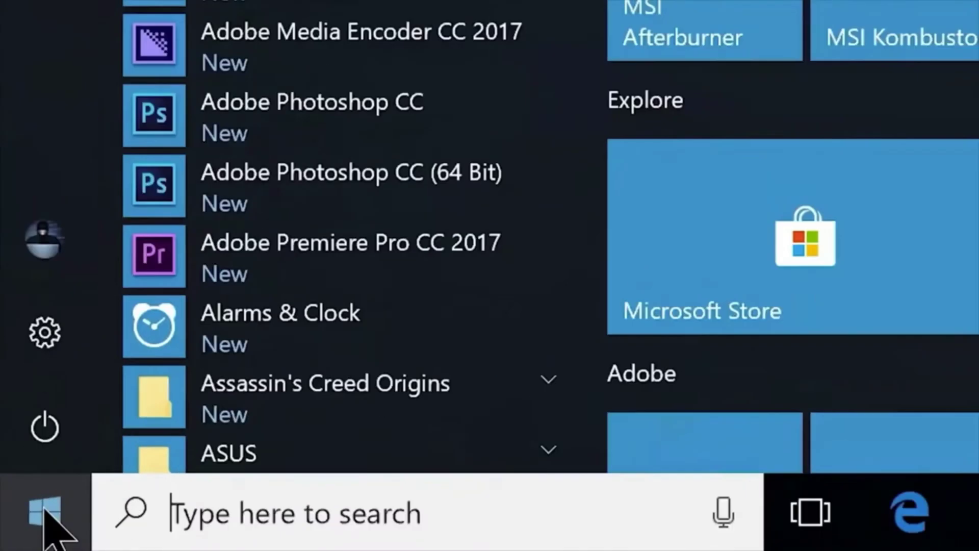
type("This pc")
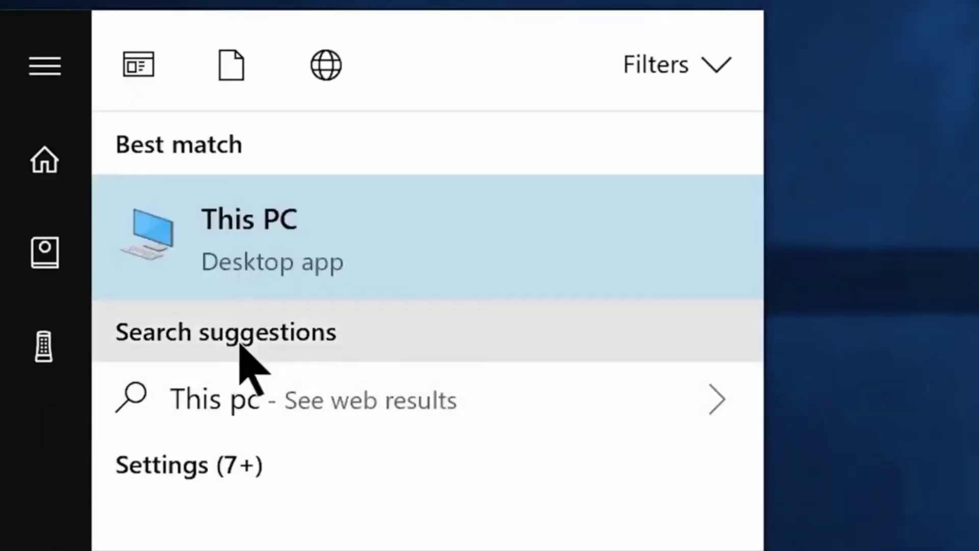
left_click(262, 250)
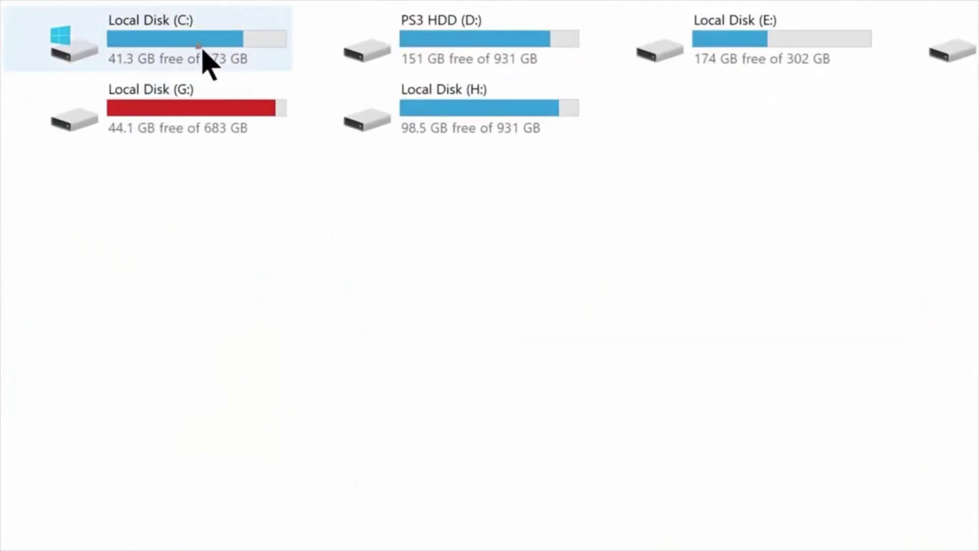
right_click(950, 32)
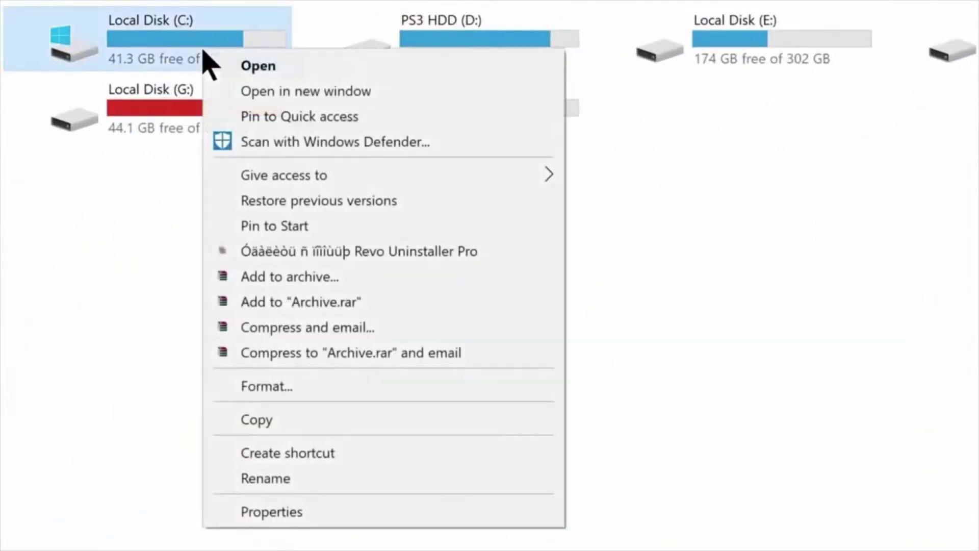
left_click(291, 513)
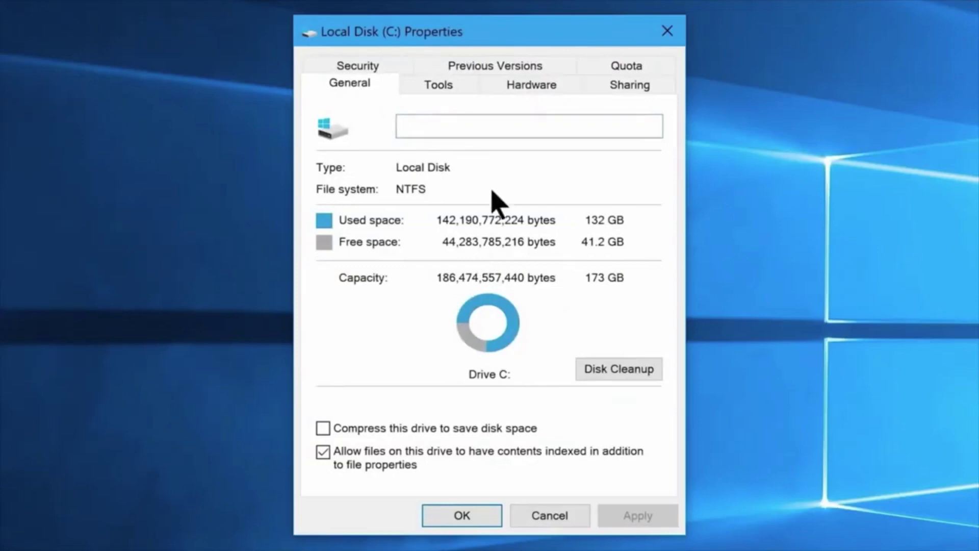
left_click(621, 375)
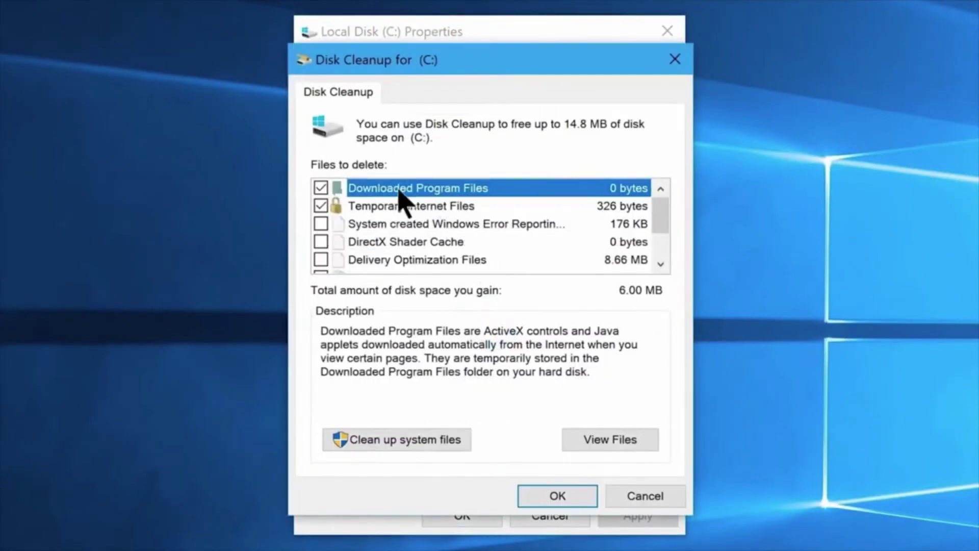
Tick Recycle Bin and temporary files in Disk Cleanup and permanently delete them.
left_click(394, 206)
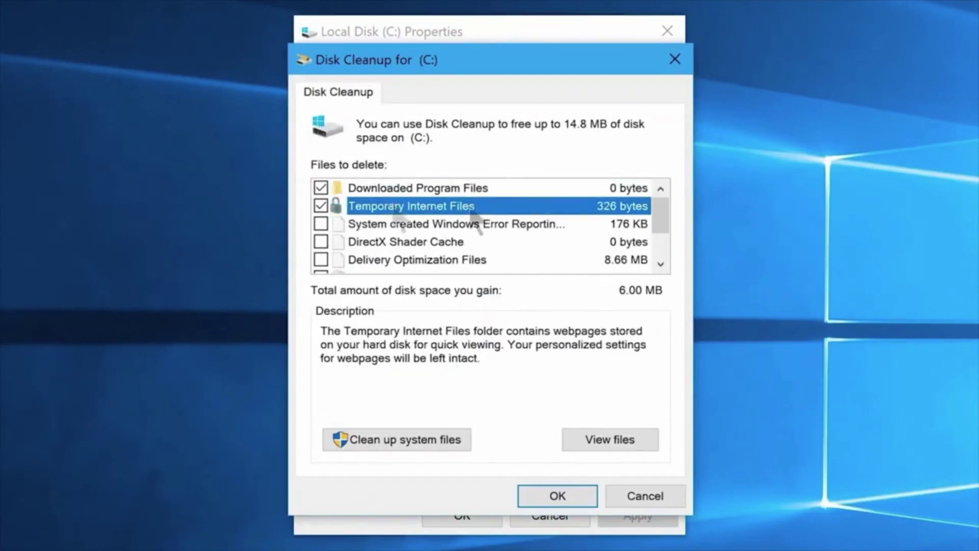
scroll(395, 206, "down", 1)
left_click(367, 261)
left_click(321, 224)
left_click(320, 241)
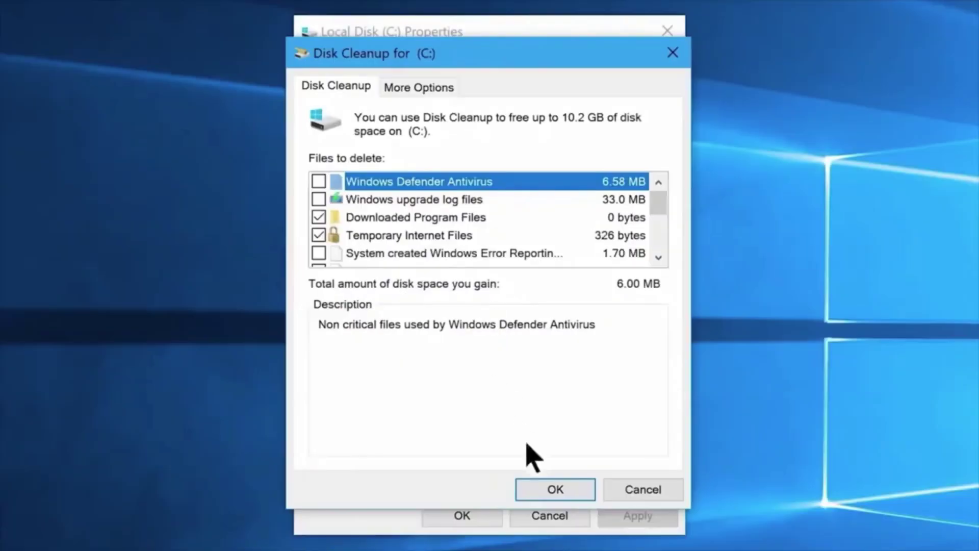
left_click(543, 493)
left_click(521, 336)
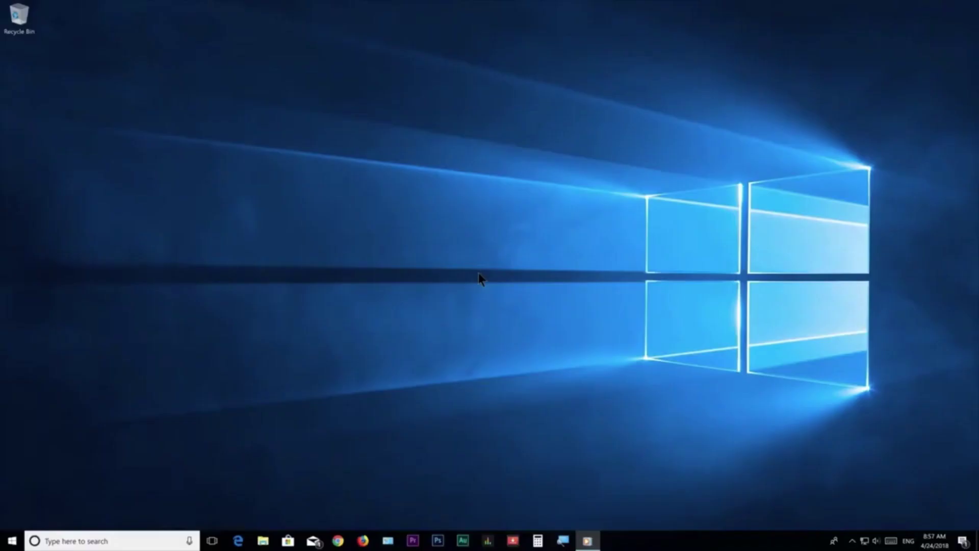
Run msconfig and list only non-Microsoft services by hiding all Microsoft services.
key("super+r")
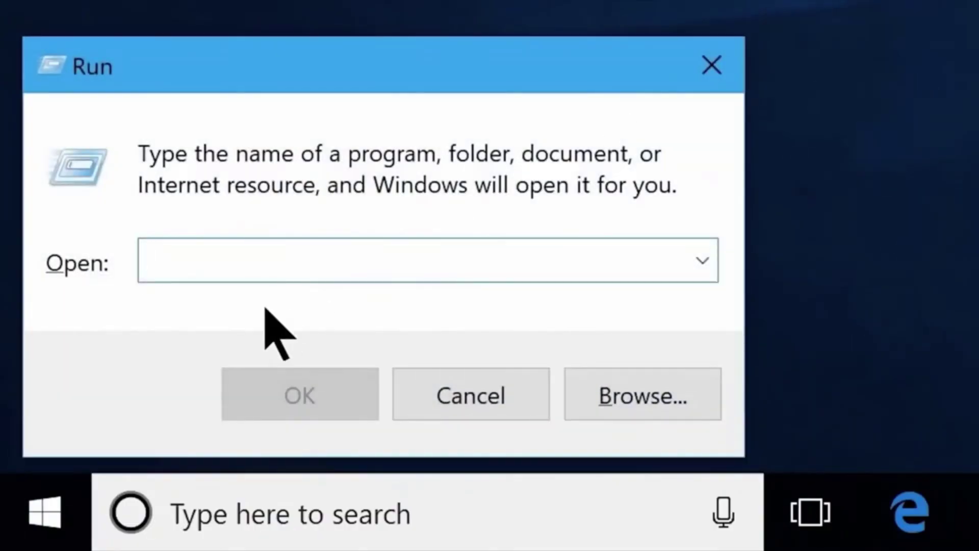
type("msconfig")
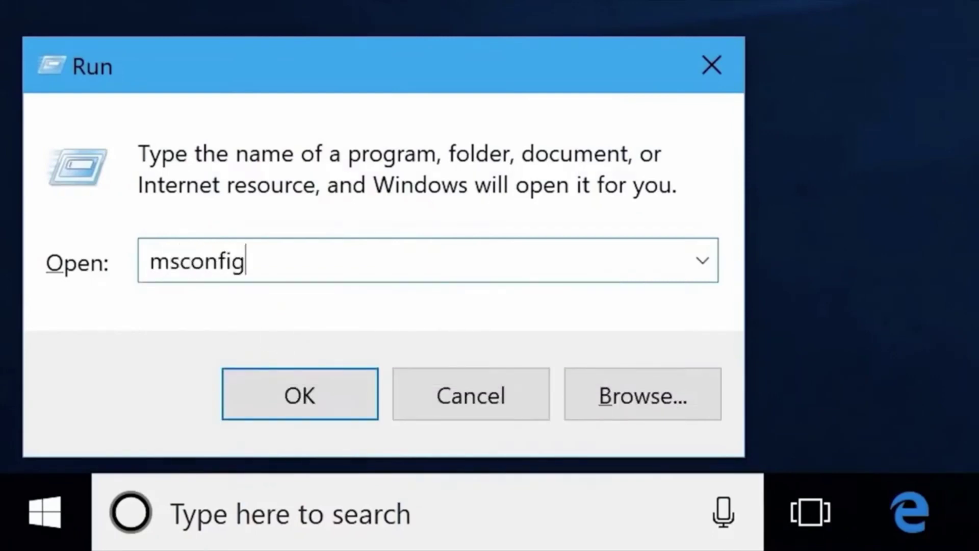
left_click(299, 398)
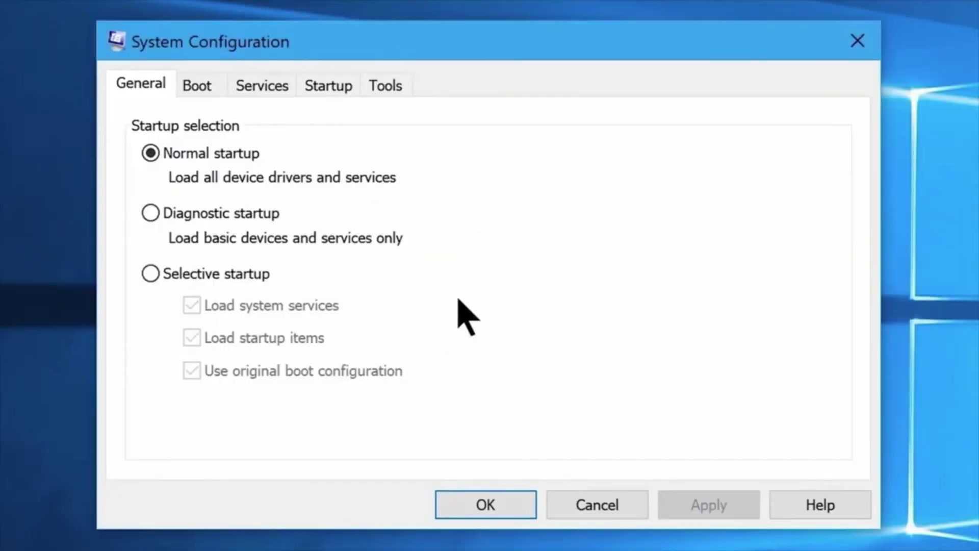
left_click(262, 86)
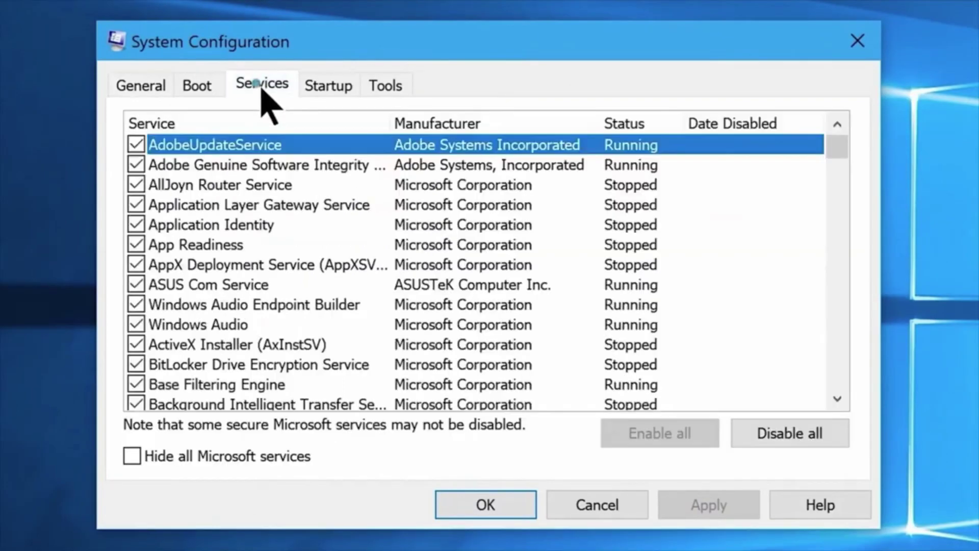
mouse_move(837, 147)
left_mouse_down()
mouse_move(832, 400)
mouse_move(832, 130)
left_mouse_up()
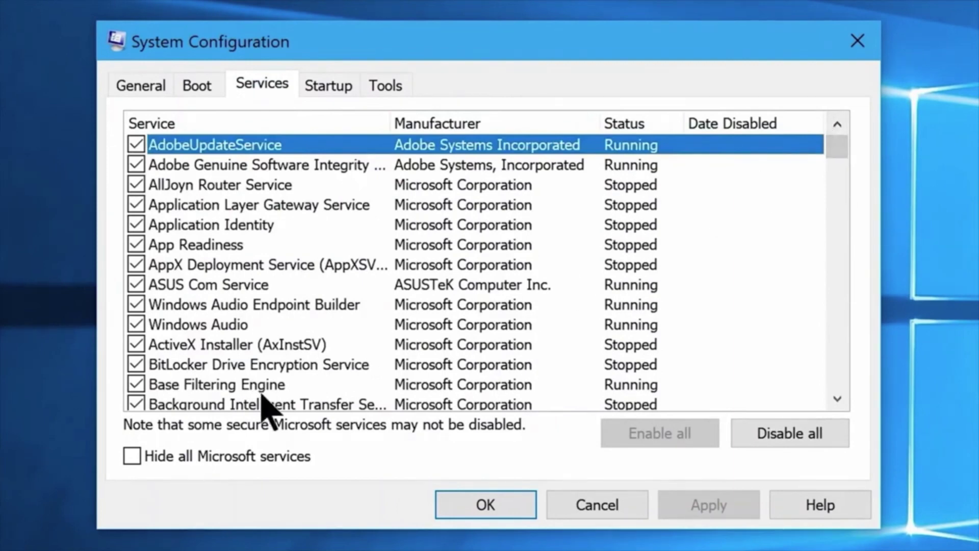
left_click(131, 455)
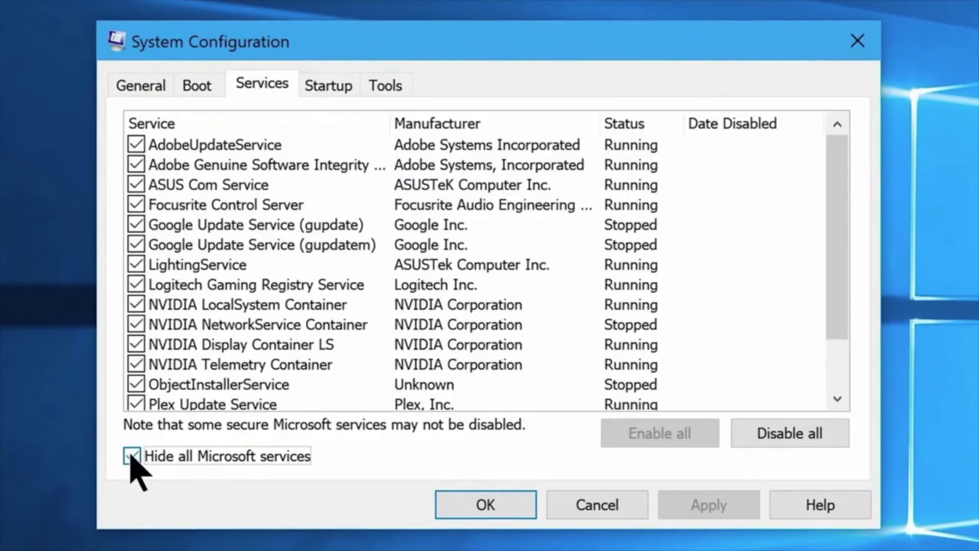
Scroll the services list and uncheck the Action! and Plex Update Service entries.
left_click_drag(846, 267, 844, 336)
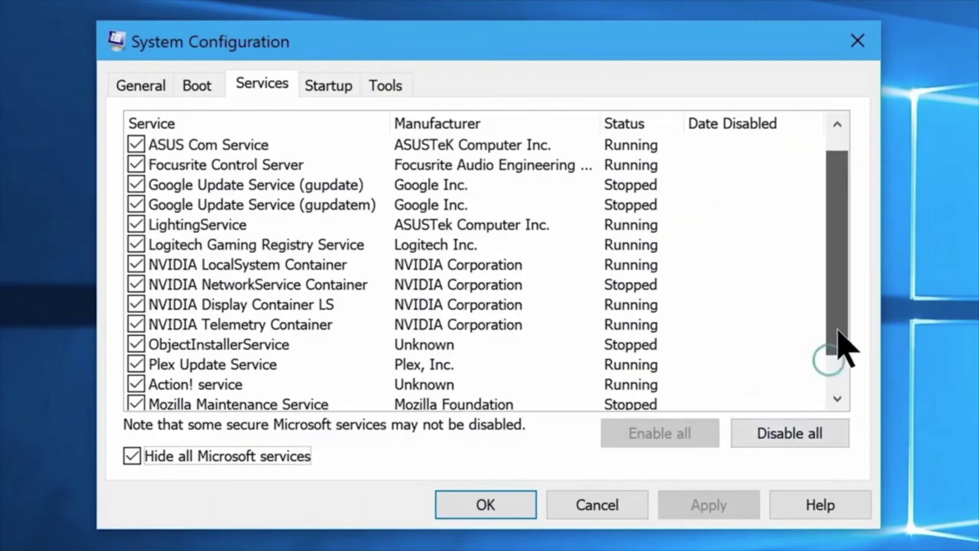
left_click_drag(841, 350, 843, 393)
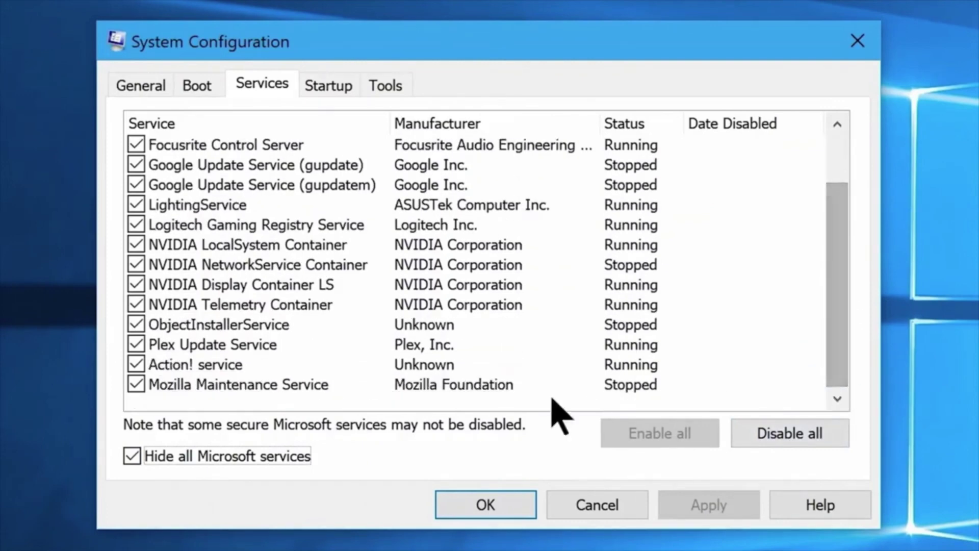
left_click(135, 364)
left_click(139, 349)
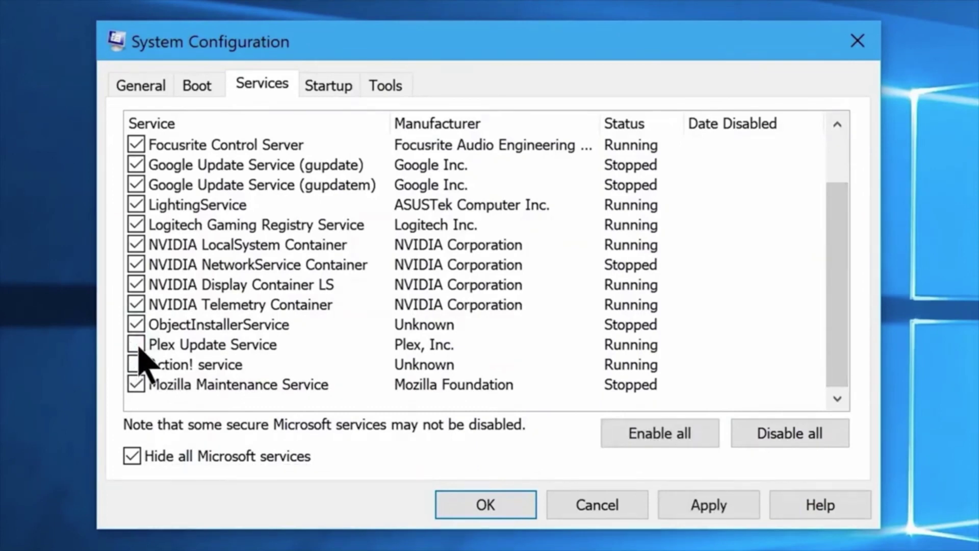
Disable all remaining non-Microsoft services, apply the change and close System Configuration.
left_click(781, 434)
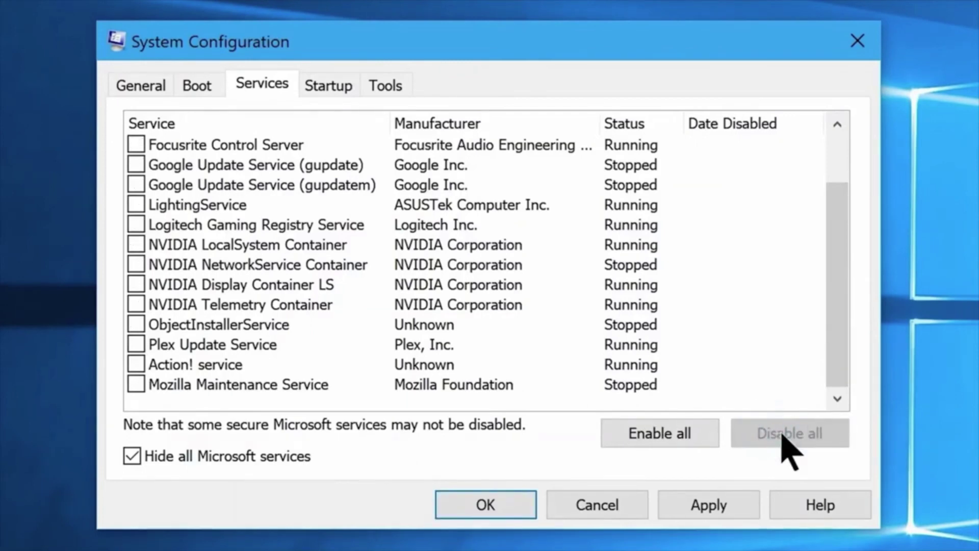
left_click(711, 504)
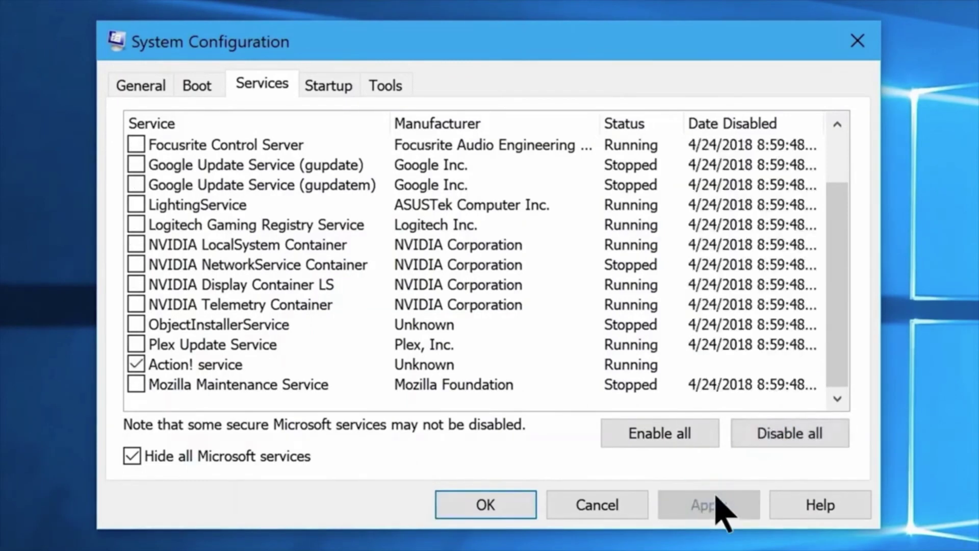
left_click(489, 505)
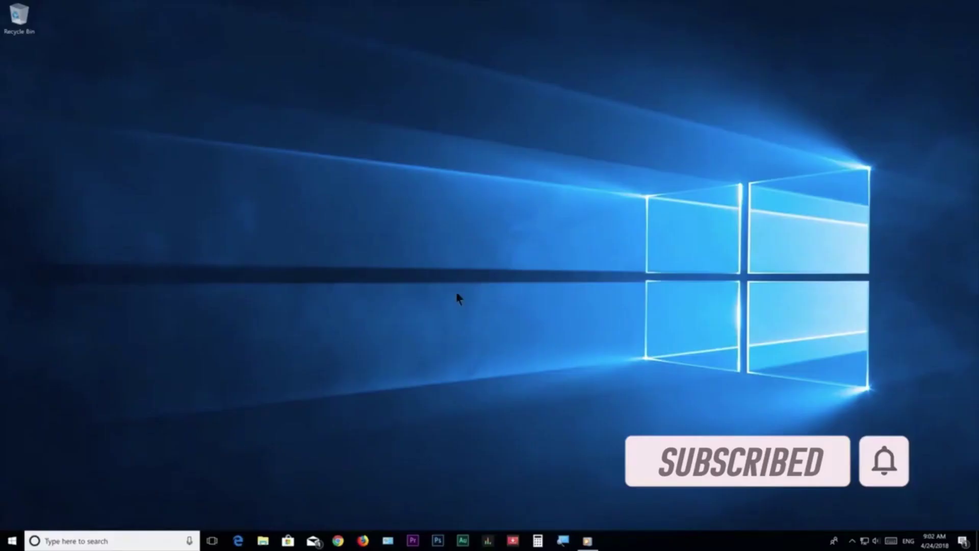
Open Performance Options from This PC's properties via Advanced system settings.
left_click(11, 541)
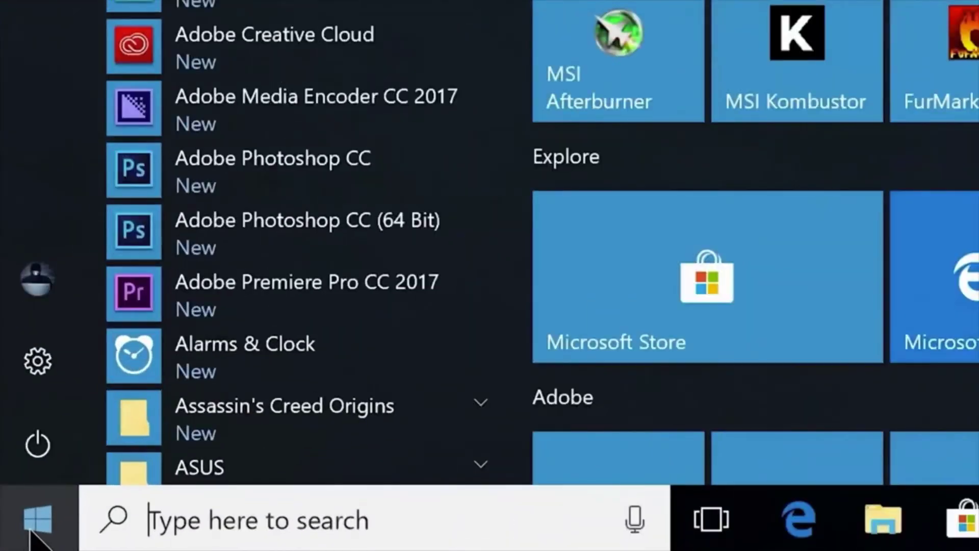
type("This pc")
right_click(275, 207)
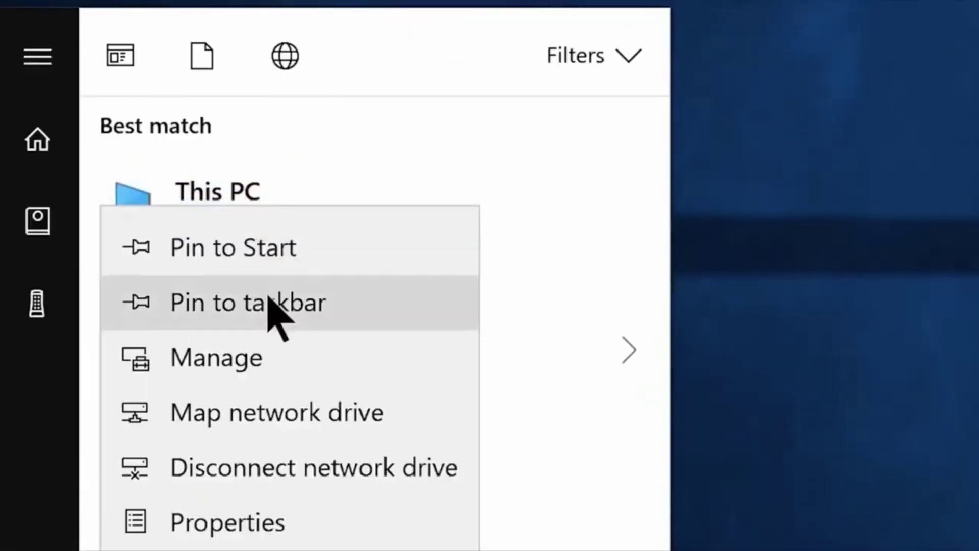
left_click(271, 520)
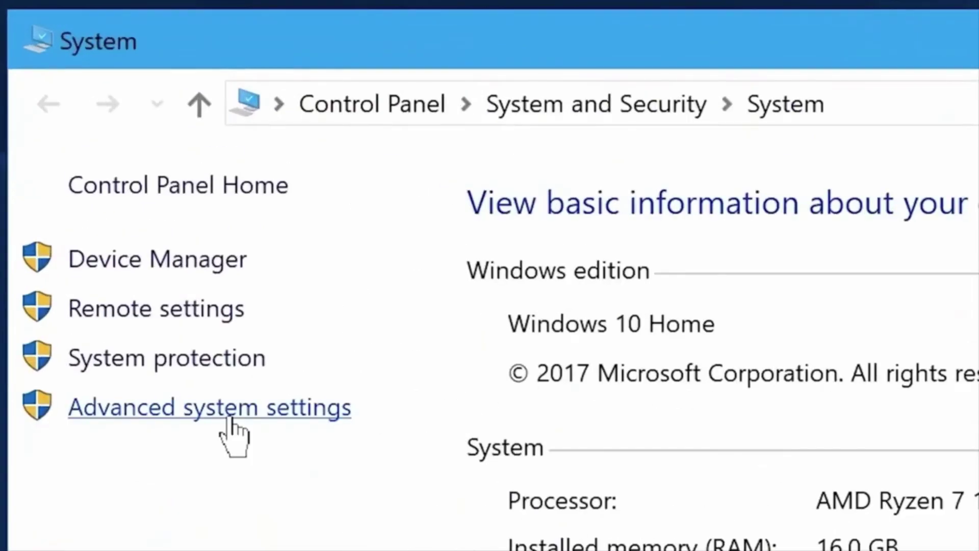
left_click(873, 8)
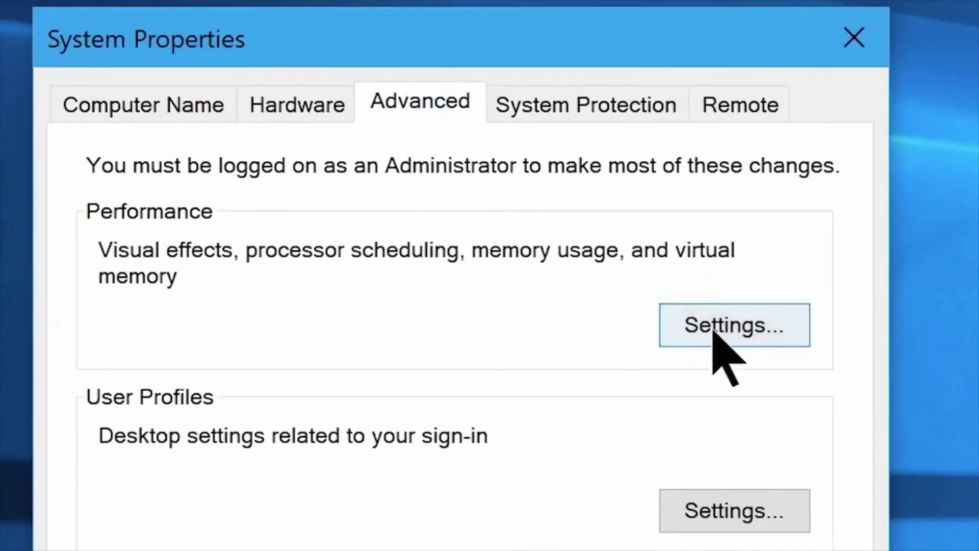
left_click(718, 334)
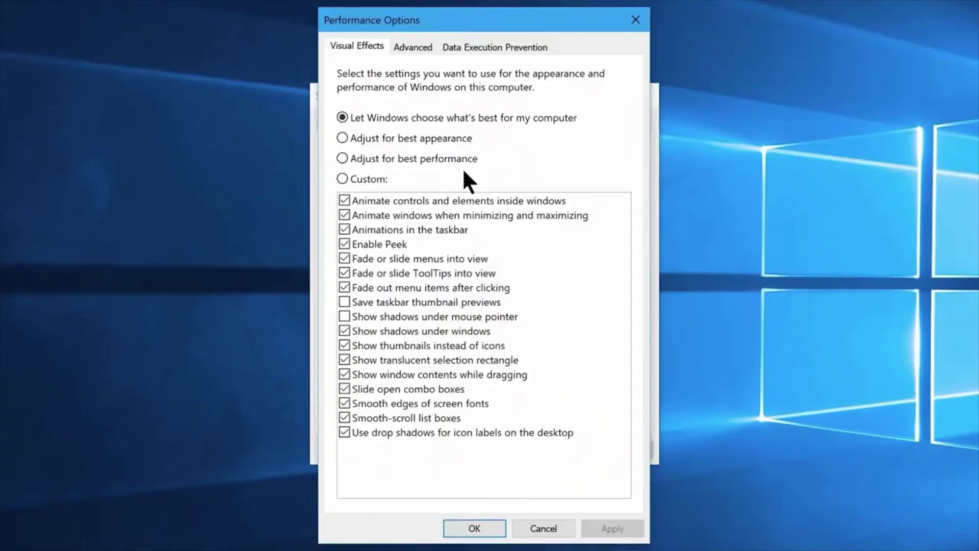
Uncheck every visual effect, keeping only Smooth edges of screen fonts and shadows under the mouse pointer.
left_click(344, 200)
left_click(344, 214)
left_click(344, 230)
left_click(344, 243)
left_click(345, 259)
left_click(344, 273)
left_click(344, 287)
left_click(344, 331)
left_click(198, 345)
left_click(198, 376)
left_click(198, 405)
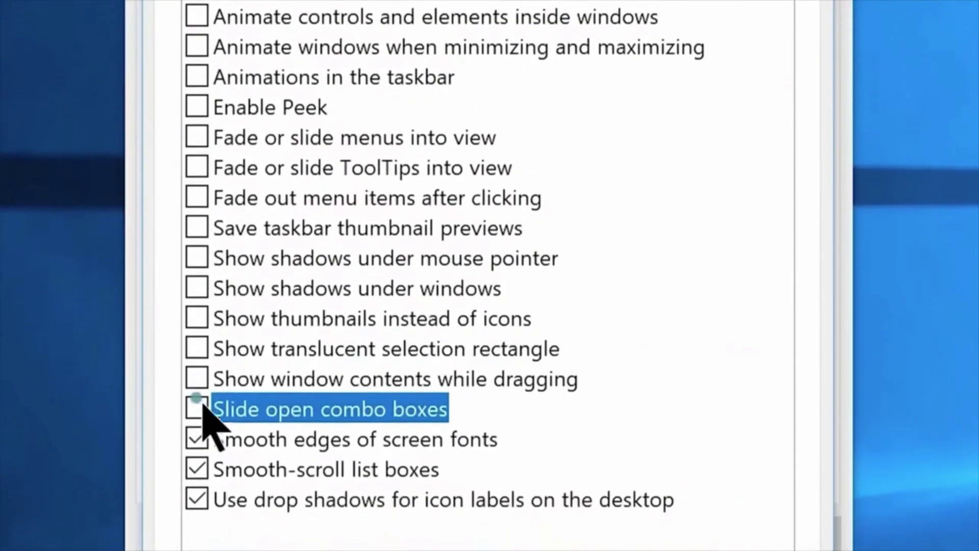
left_click(198, 436)
left_click(197, 467)
left_click(198, 496)
left_click(198, 527)
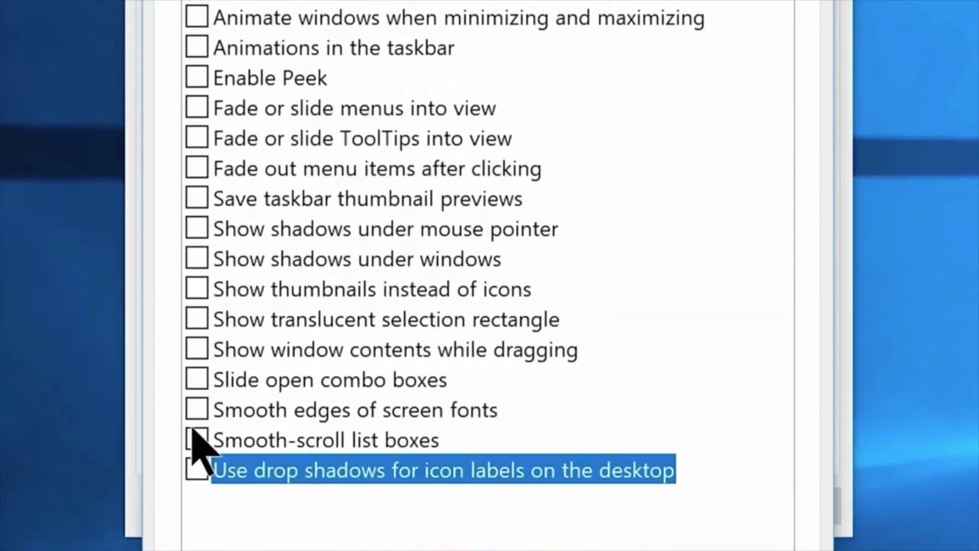
left_click(196, 411)
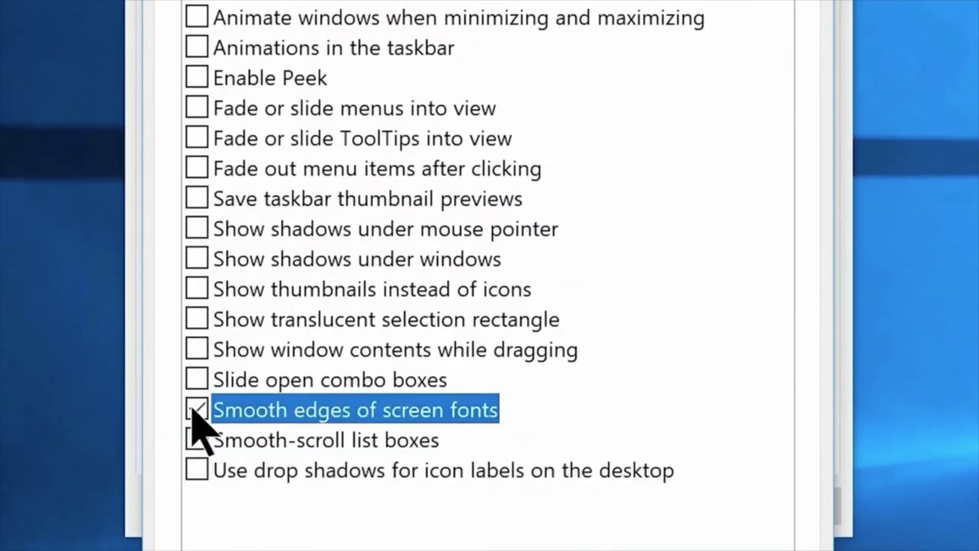
left_click(197, 229)
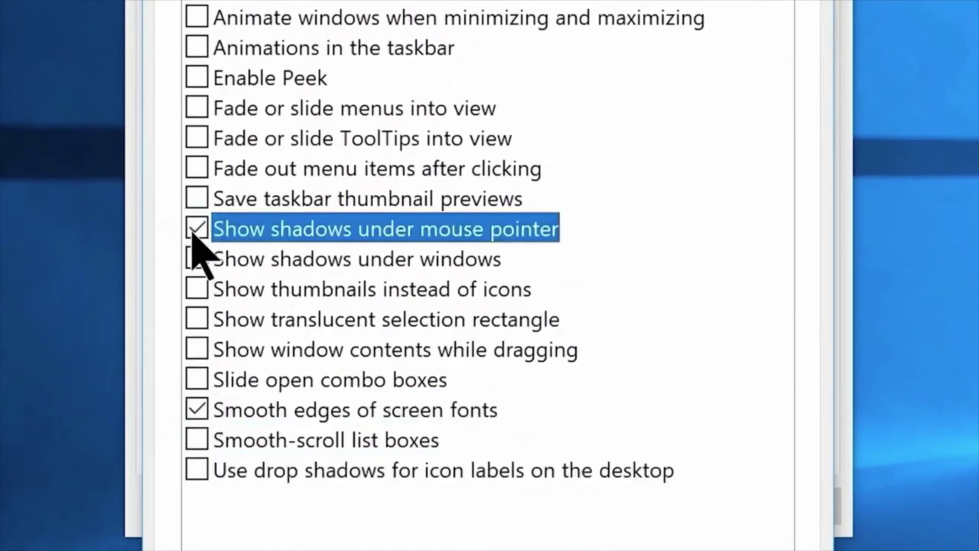